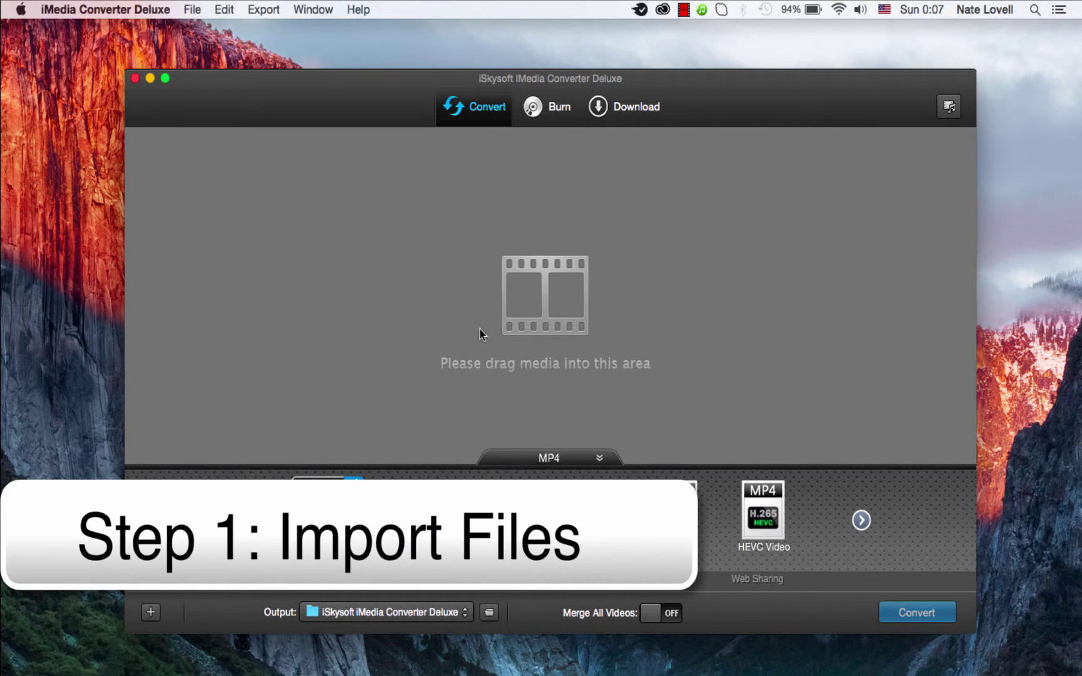
Step: Load 00016.MTS into the conversion list via File > Load Media Files
{"action": "left_click", "coordinate": [192, 9]}
{"action": "left_click", "coordinate": [209, 30]}
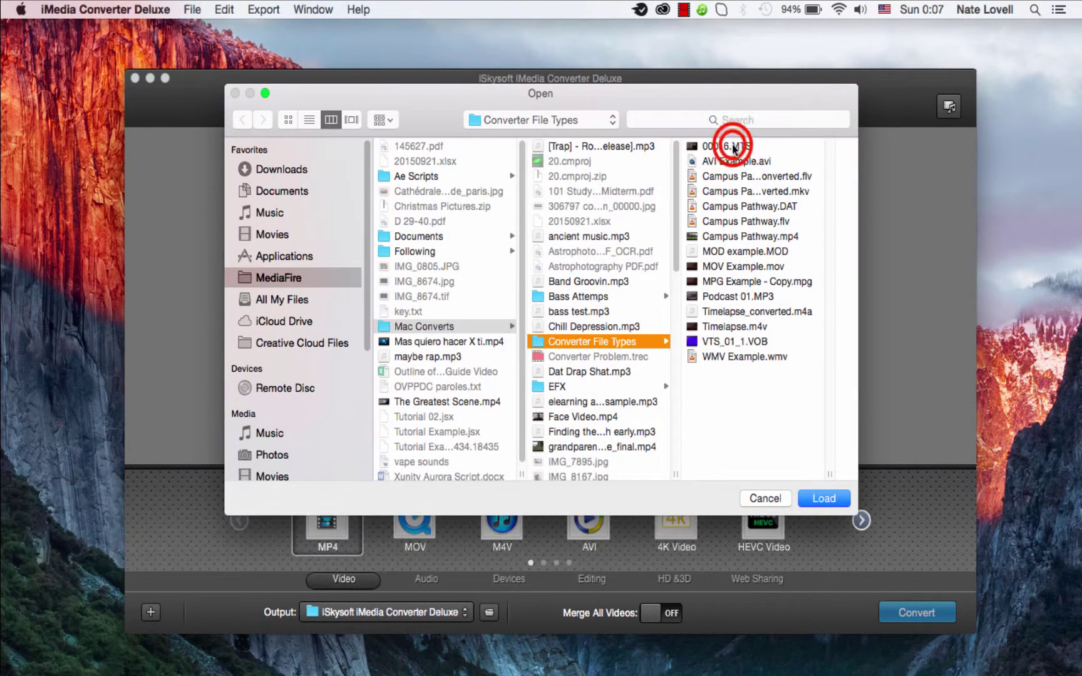
{"action": "double_click", "coordinate": [732, 145]}
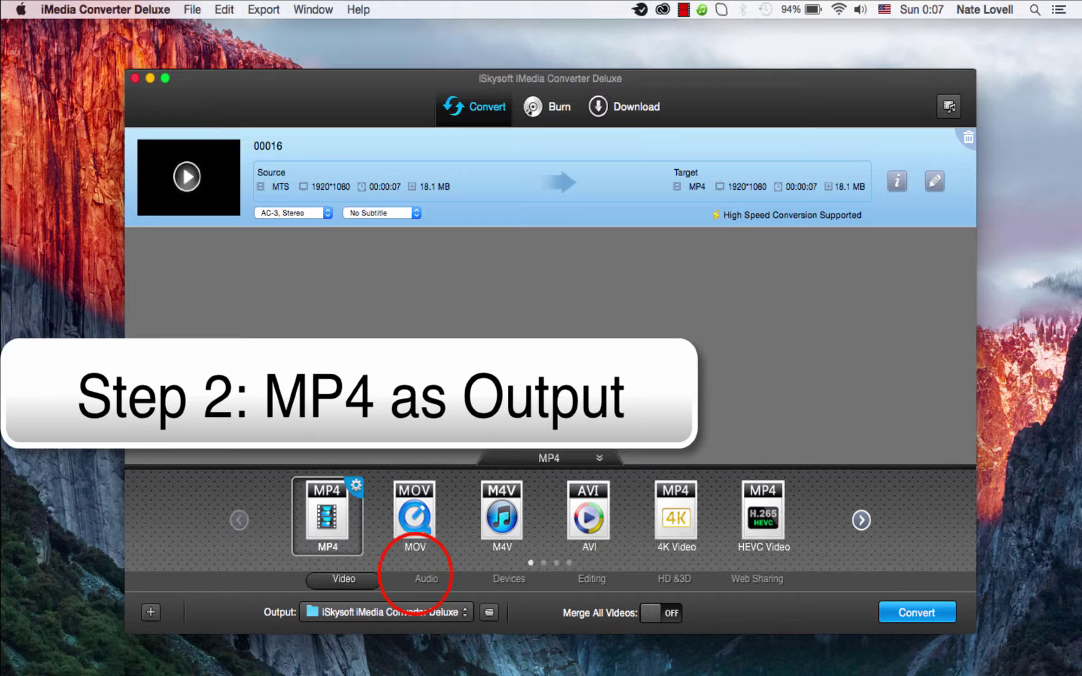
Step: Choose MP4 as the output format and review its encoding settings unchanged
{"action": "left_click", "coordinate": [426, 579]}
{"action": "left_click", "coordinate": [367, 585]}
{"action": "left_click", "coordinate": [328, 506]}
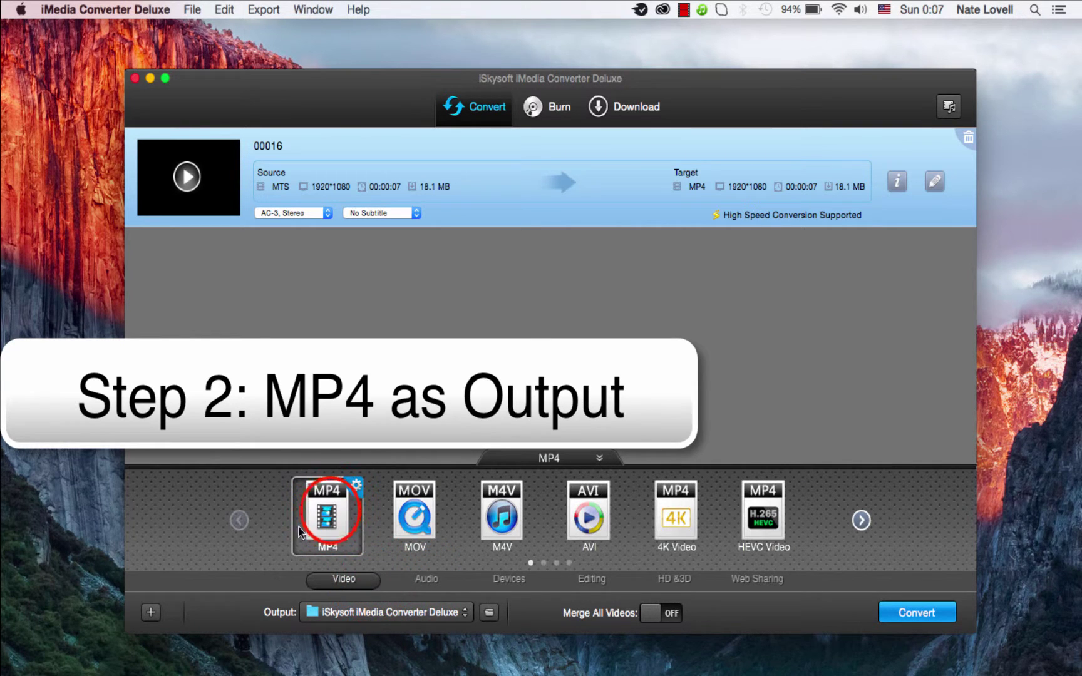
{"action": "left_click", "coordinate": [355, 486]}
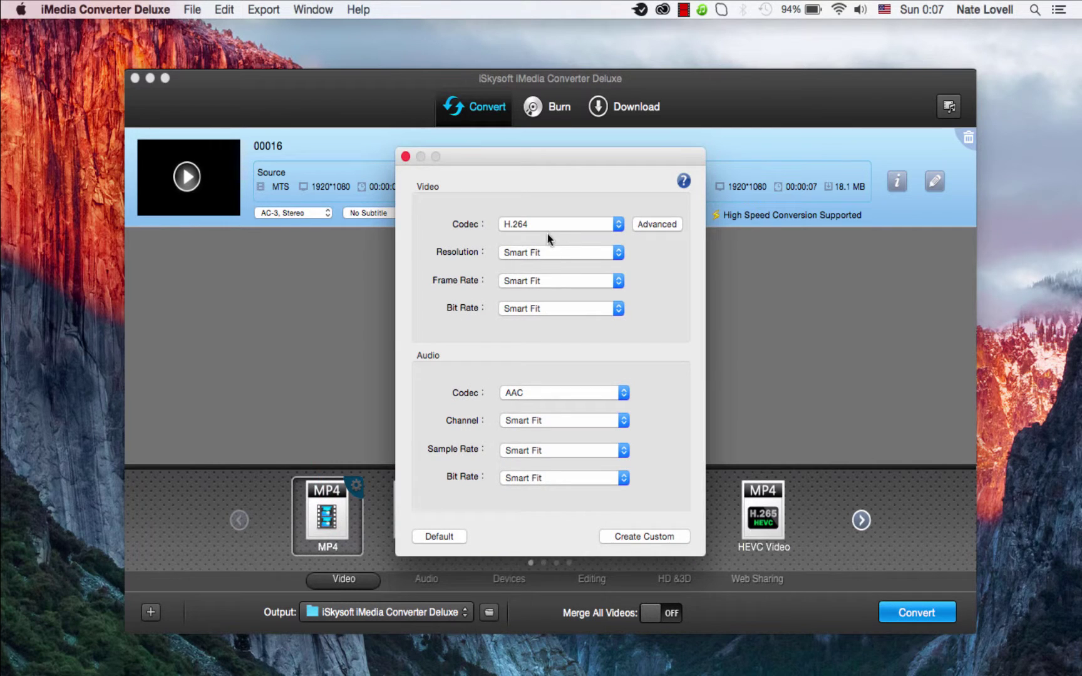
{"action": "left_click", "coordinate": [405, 156]}
Step: Keep the converter's default output folder and convert 00016 to MP4
{"action": "left_click", "coordinate": [447, 612]}
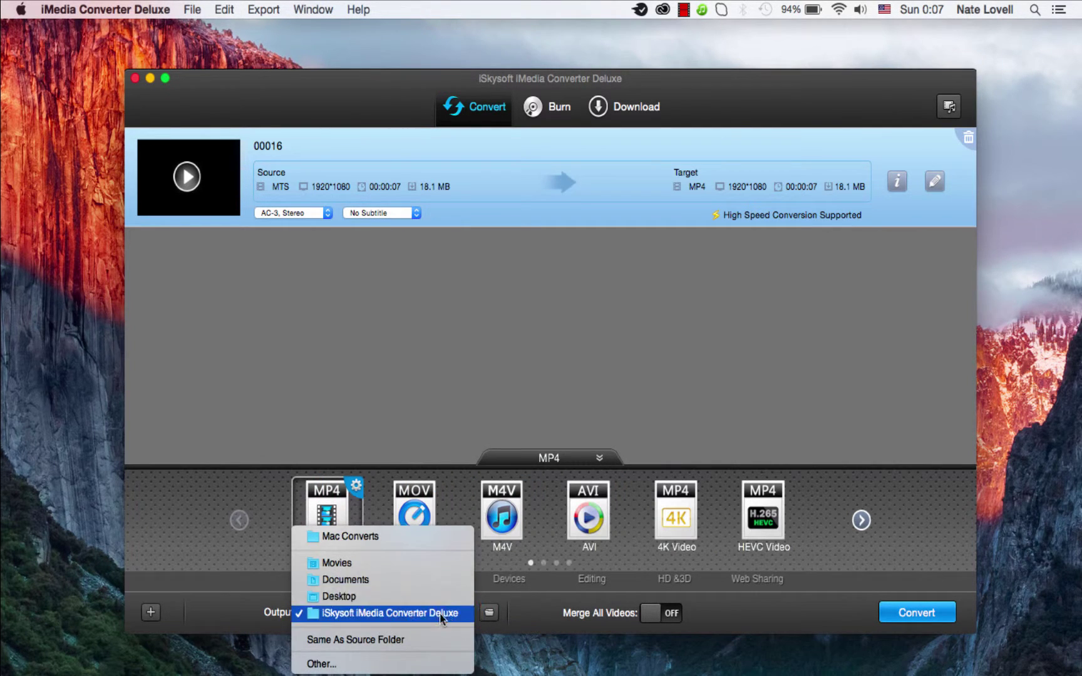
{"action": "left_click", "coordinate": [432, 620]}
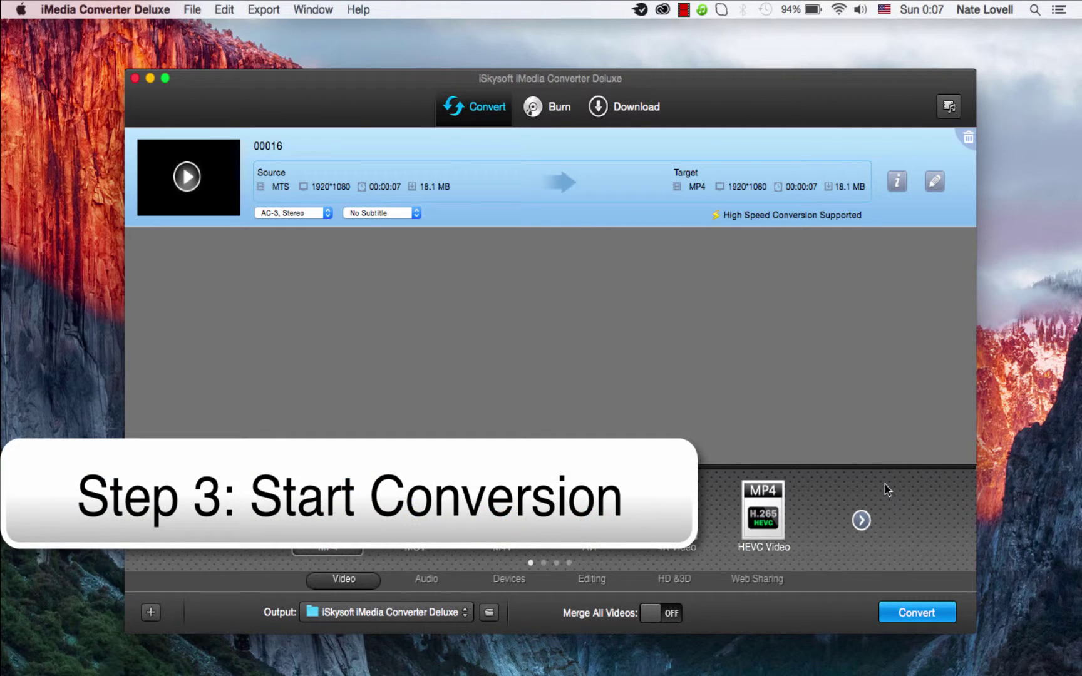
{"action": "left_click", "coordinate": [917, 613]}
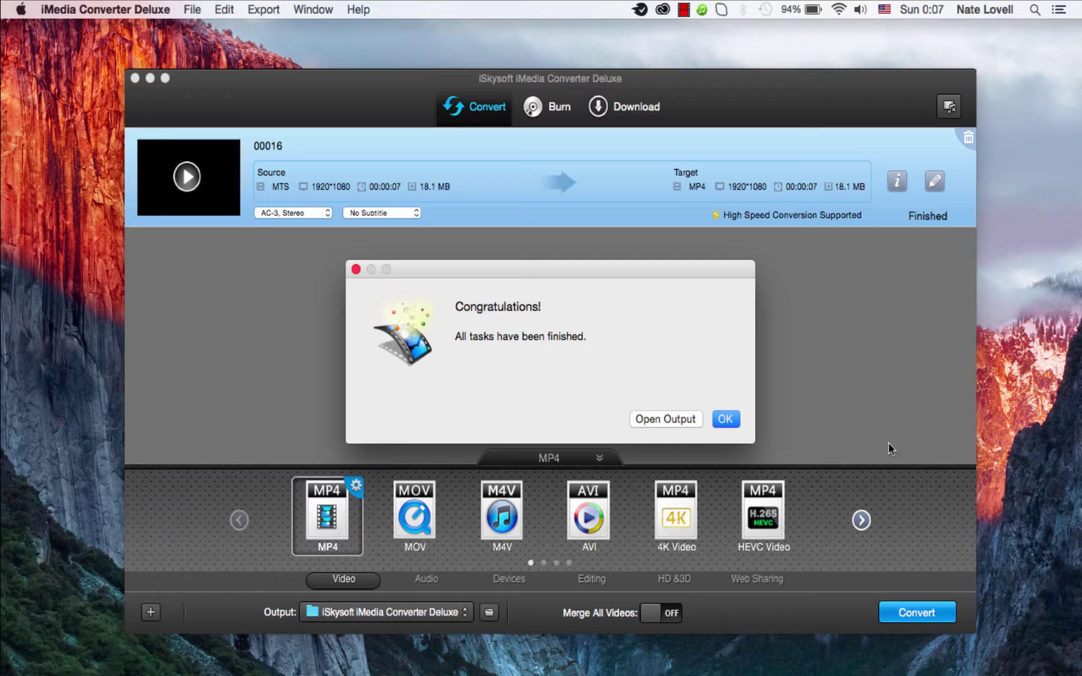
Step: Reveal the converted 00016.mp4 in Finder from the Congratulations dialog
{"action": "left_click", "coordinate": [673, 424]}
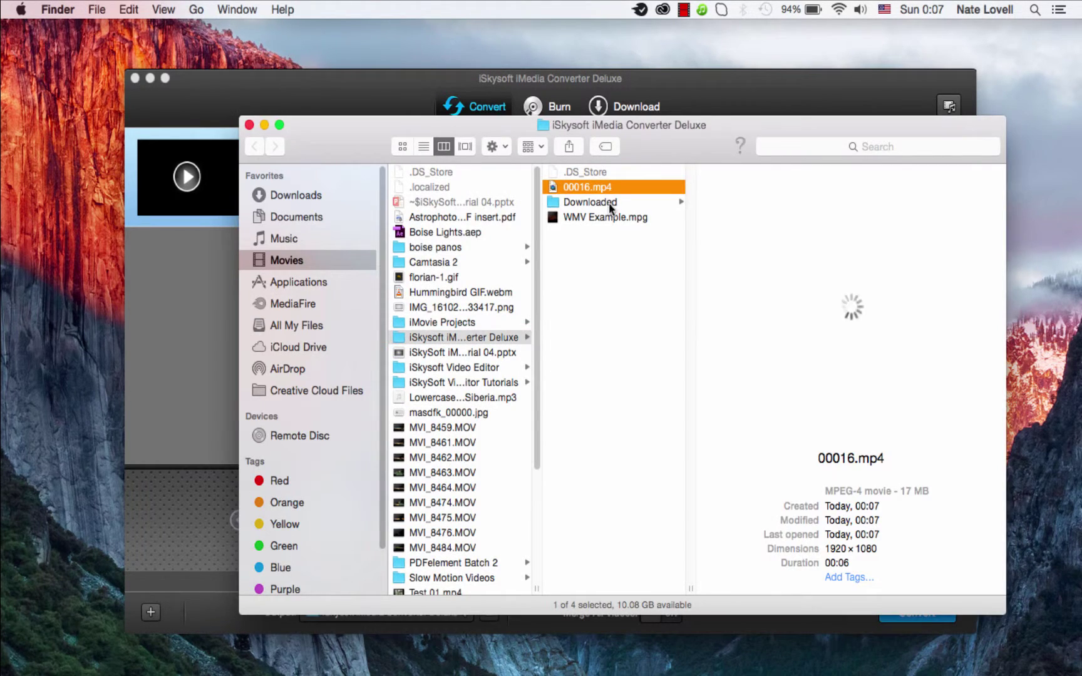